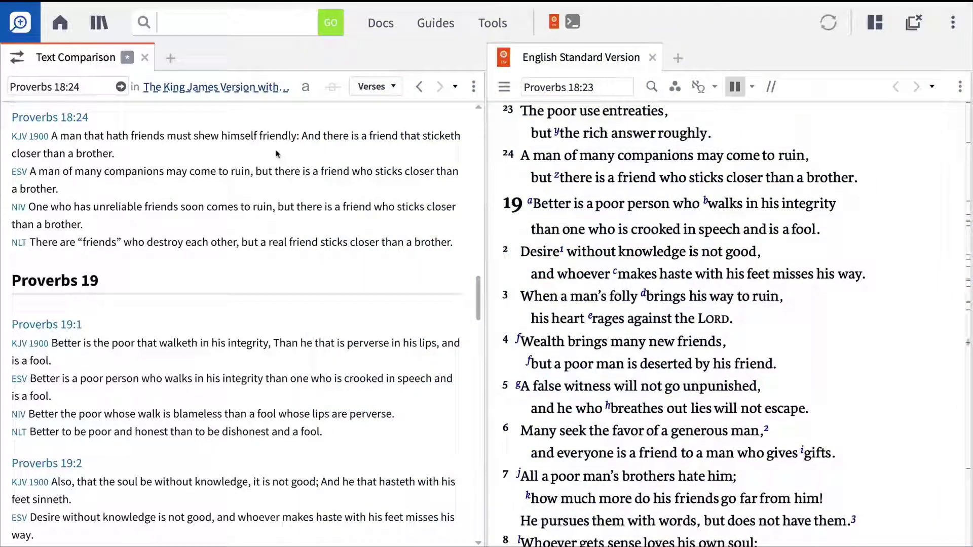
# Turn on difference highlighting and jump the comparison to 1 Samuel 28:13.
pyautogui.click(305, 89)
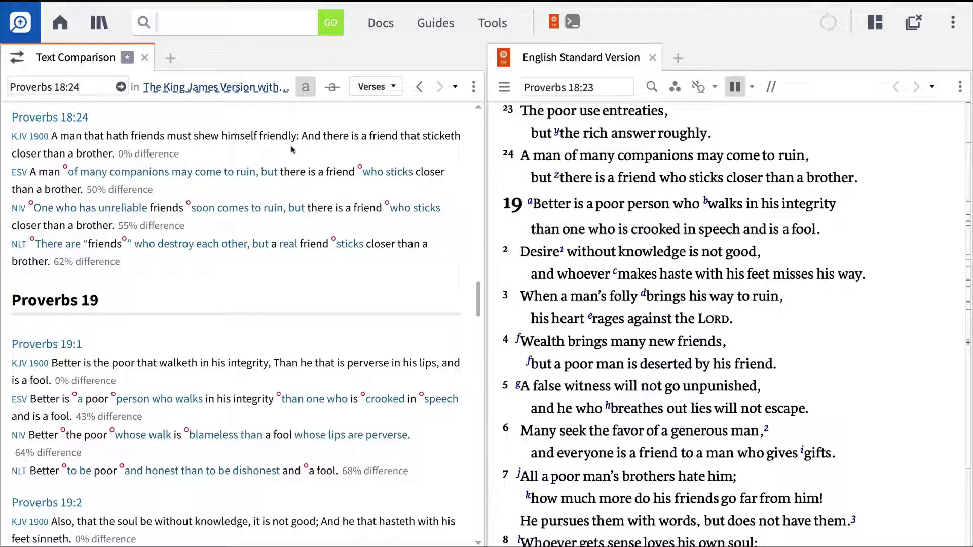
pyautogui.click(61, 86)
pyautogui.write('1 Sam 28 13')
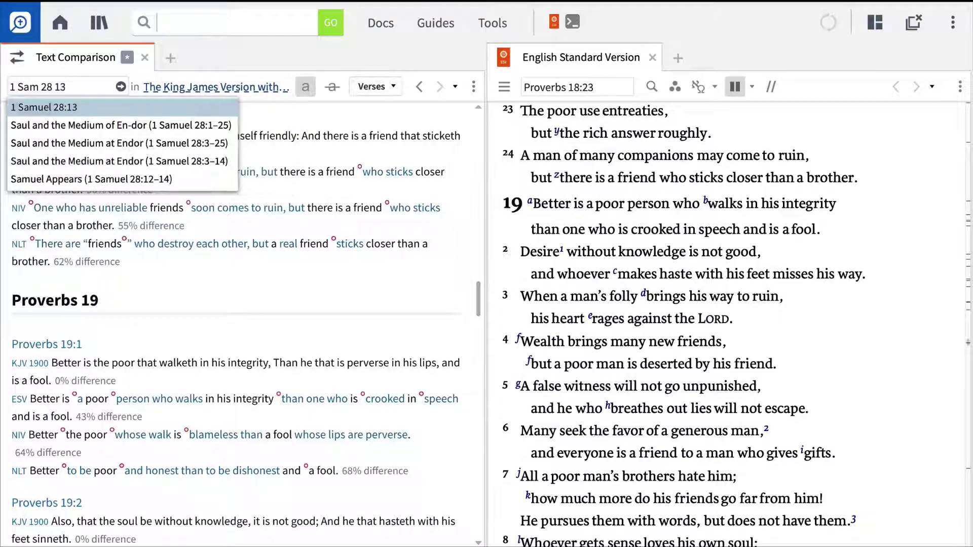
pyautogui.press('Return')
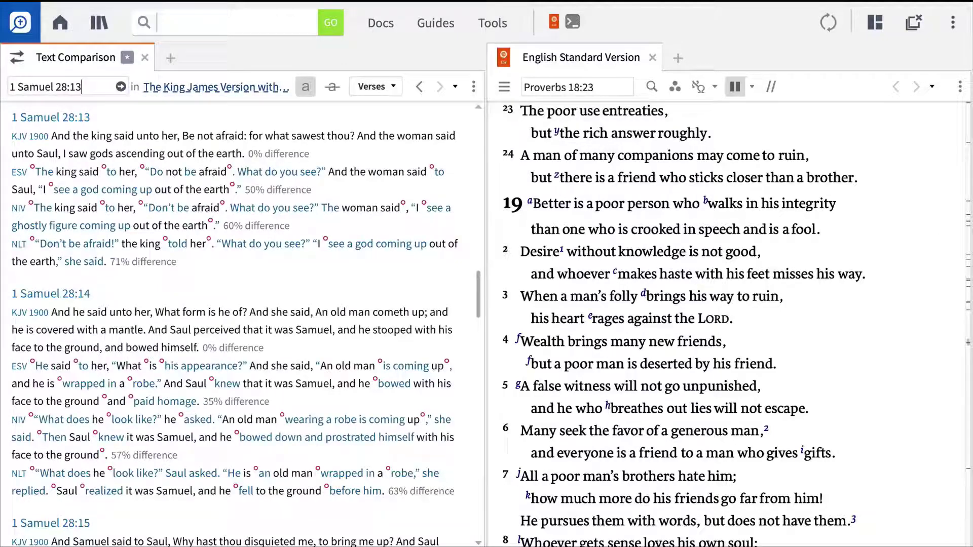
pyautogui.click(228, 87)
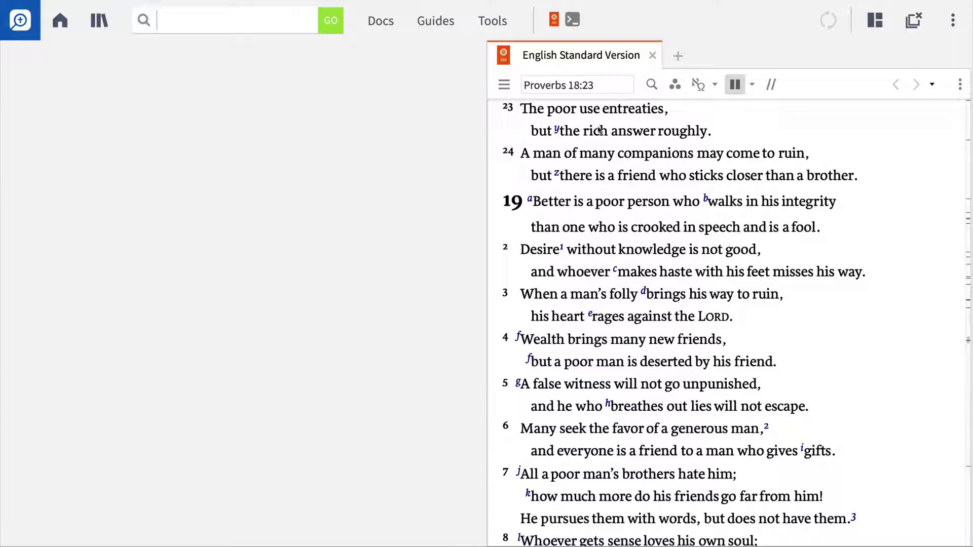
# Bring up the Tools menu listing Atlas, Notes, Search, Text Comparison and more.
pyautogui.click(503, 25)
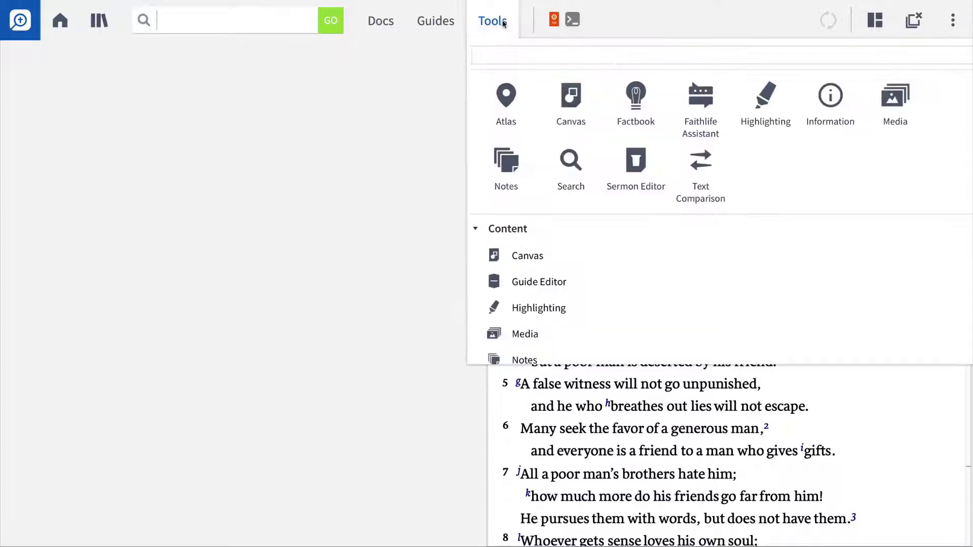
# Start a new Text Comparison panel and change its reference from Proverbs 18:23 to 18:24.
pyautogui.click(688, 163)
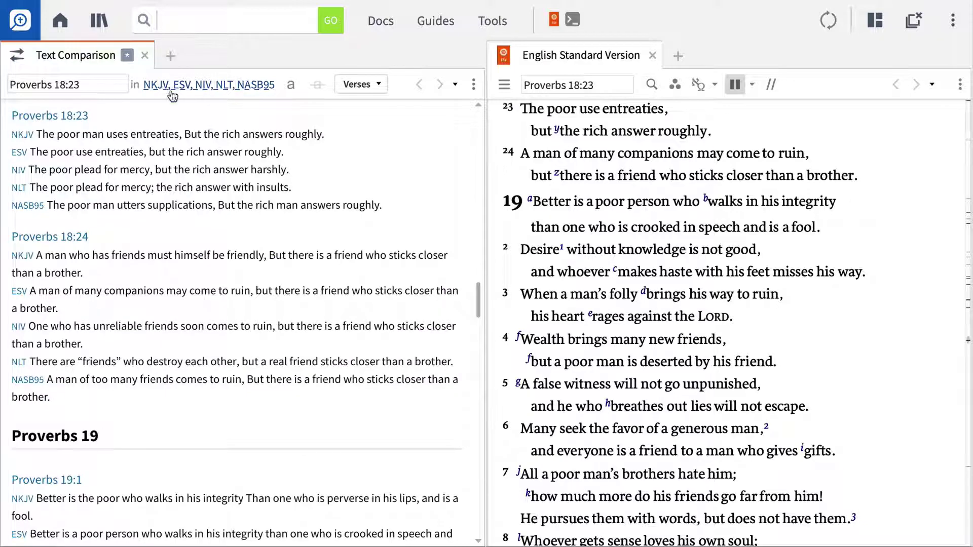
pyautogui.click(110, 83)
pyautogui.click(110, 83)
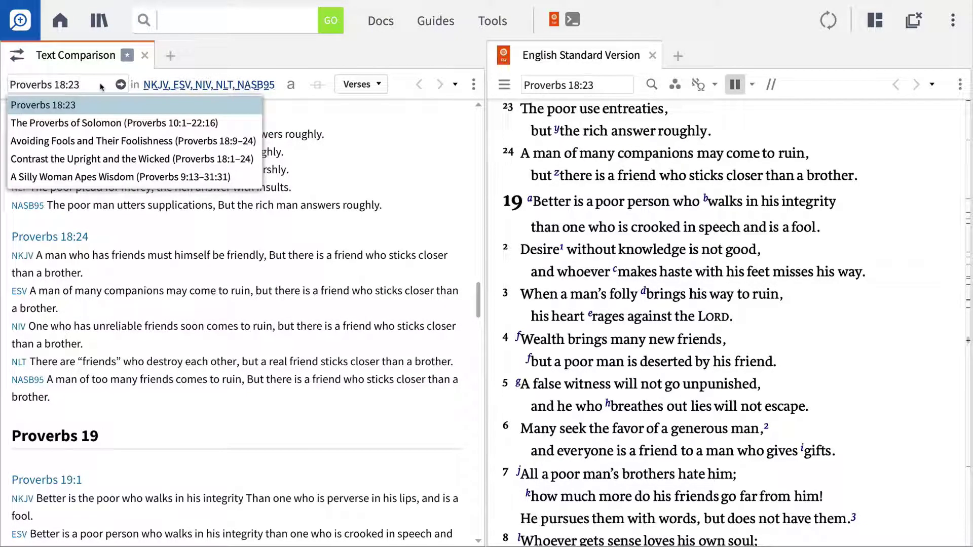
pyautogui.press('BackSpace')
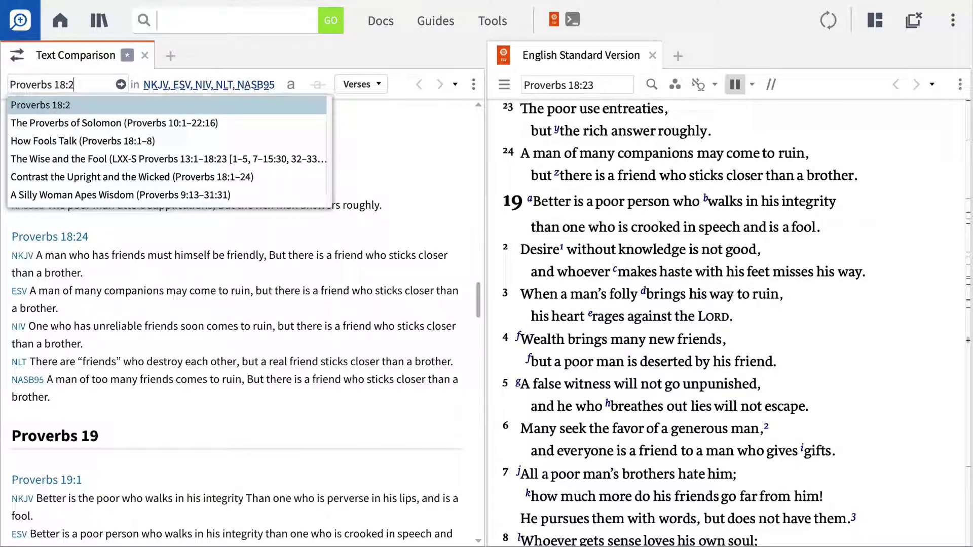
pyautogui.write('4')
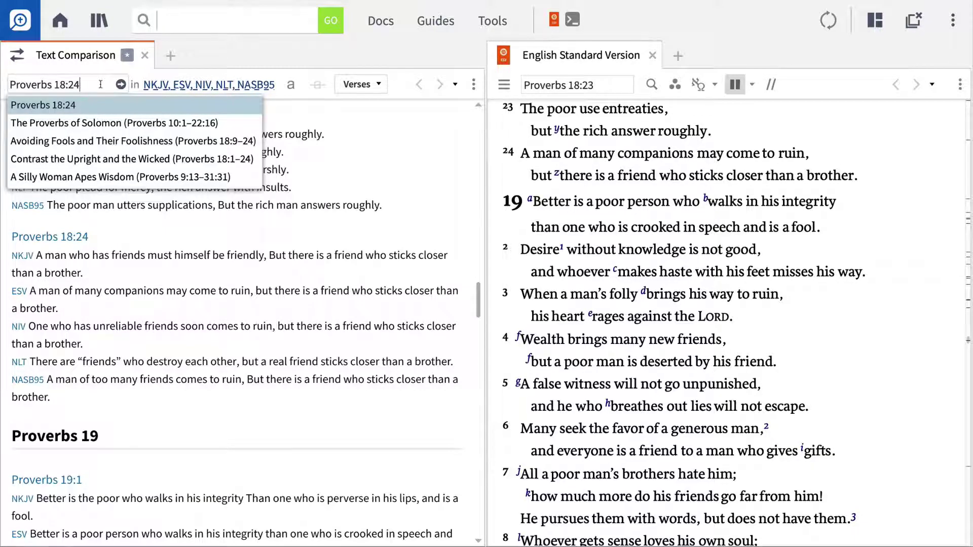
pyautogui.press('Return')
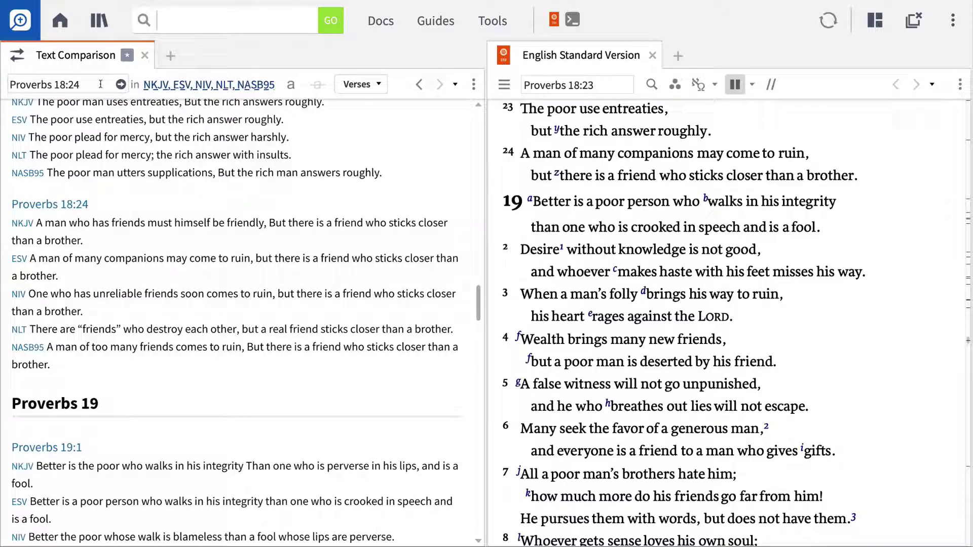
# Uncheck NKJV, ESV, NIV, NLT and NASB95, then add The King James Version with Apocrypha.
pyautogui.click(173, 94)
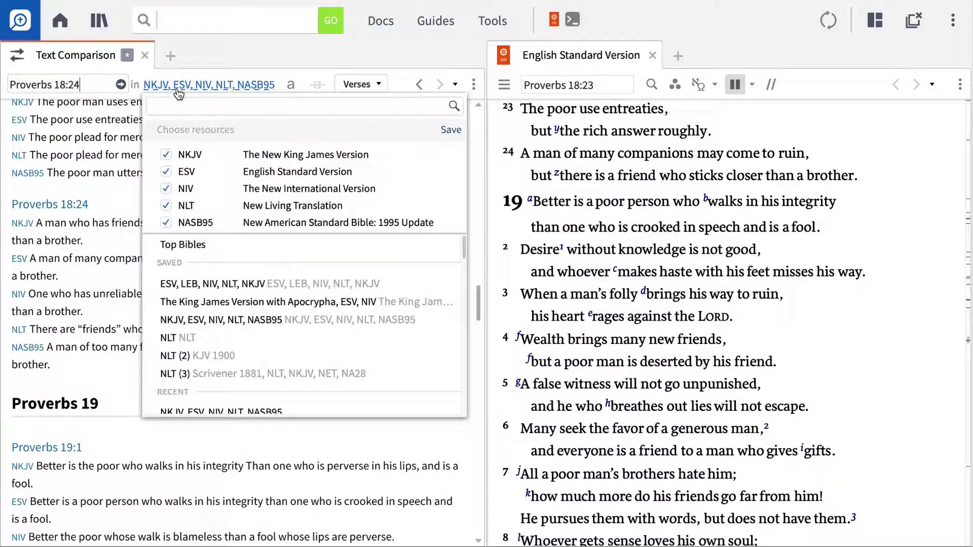
pyautogui.click(166, 154)
pyautogui.click(166, 155)
pyautogui.click(166, 154)
pyautogui.click(166, 154)
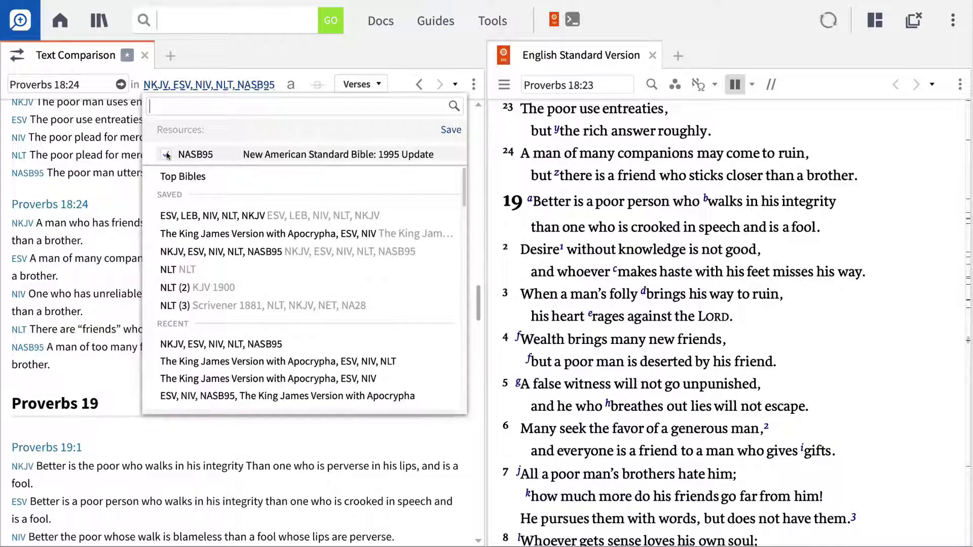
pyautogui.click(165, 155)
pyautogui.write('KJV')
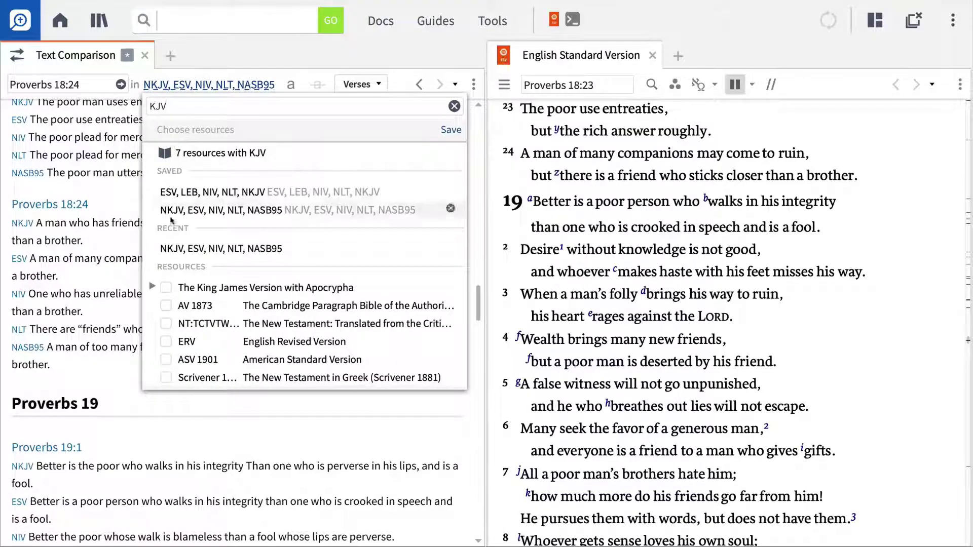
pyautogui.click(166, 288)
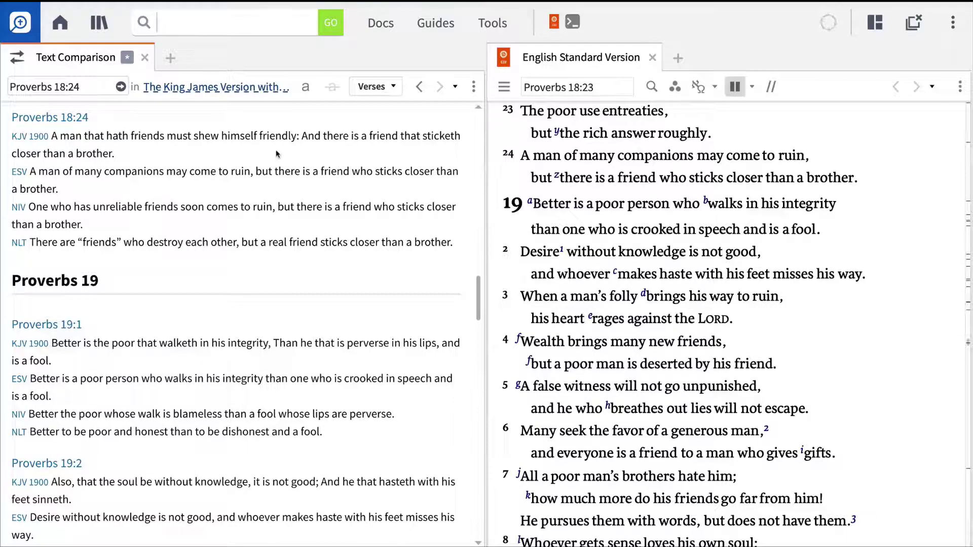
# Turn on the 'a' toggle to highlight wording that departs from KJV 1900.
pyautogui.click(306, 88)
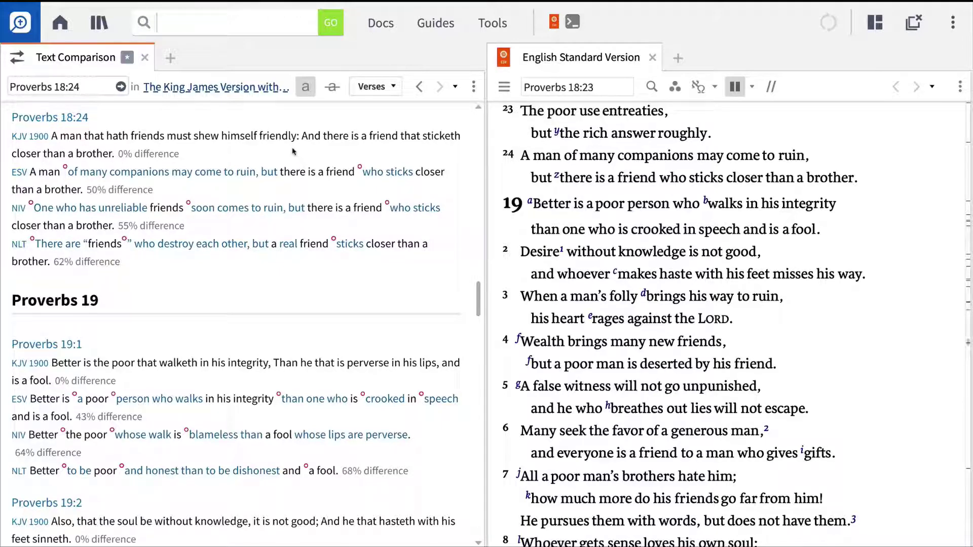
# Change the comparison reference to 1 Samuel 28:13.
pyautogui.press('BackSpace')
pyautogui.press('BackSpace')
pyautogui.press('BackSpace')
pyautogui.press('BackSpace')
pyautogui.press('BackSpace')
pyautogui.press('BackSpace')
pyautogui.press('BackSpace')
pyautogui.press('BackSpace')
pyautogui.press('BackSpace')
pyautogui.press('BackSpace')
pyautogui.press('BackSpace')
pyautogui.press('BackSpace')
pyautogui.press('BackSpace')
pyautogui.press('BackSpace')
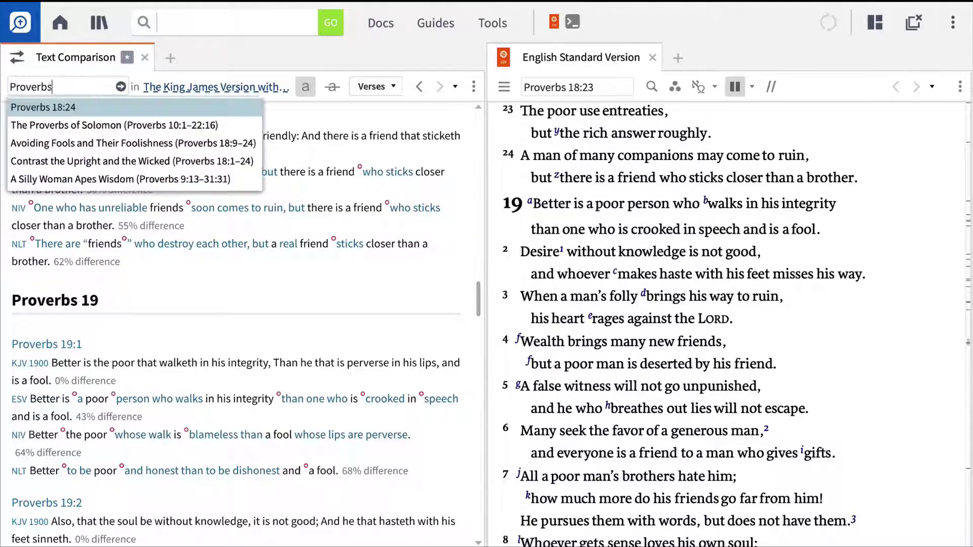
pyautogui.write('1')
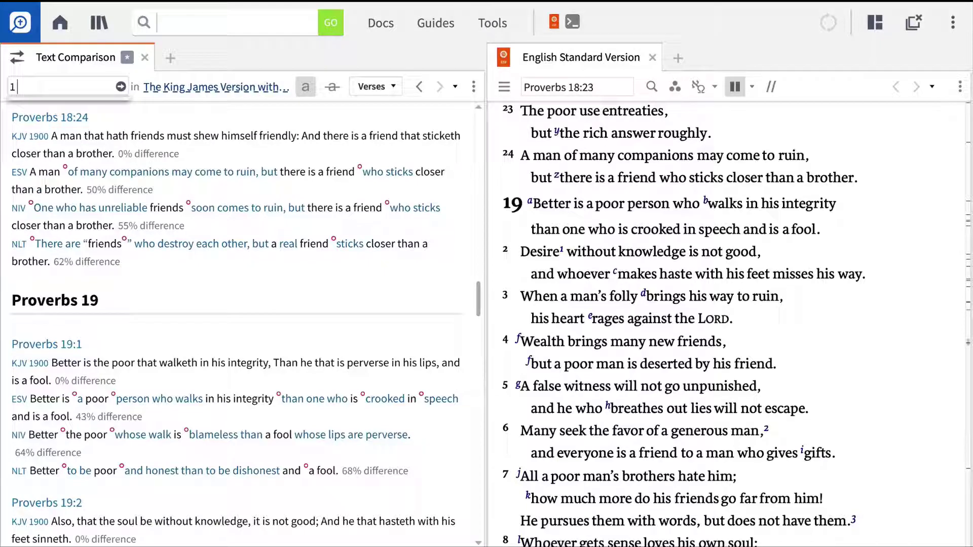
pyautogui.write(' Samuel 28:13')
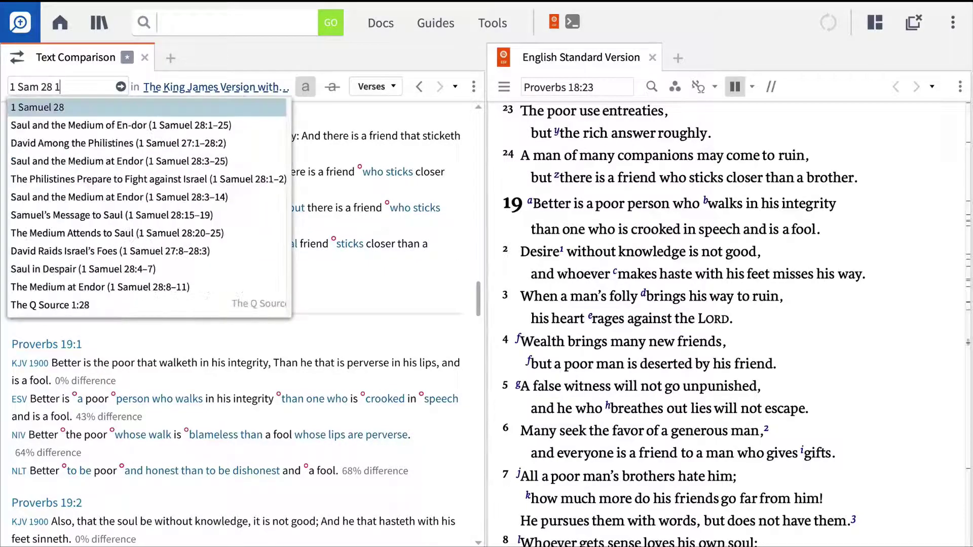
pyautogui.press('Return')
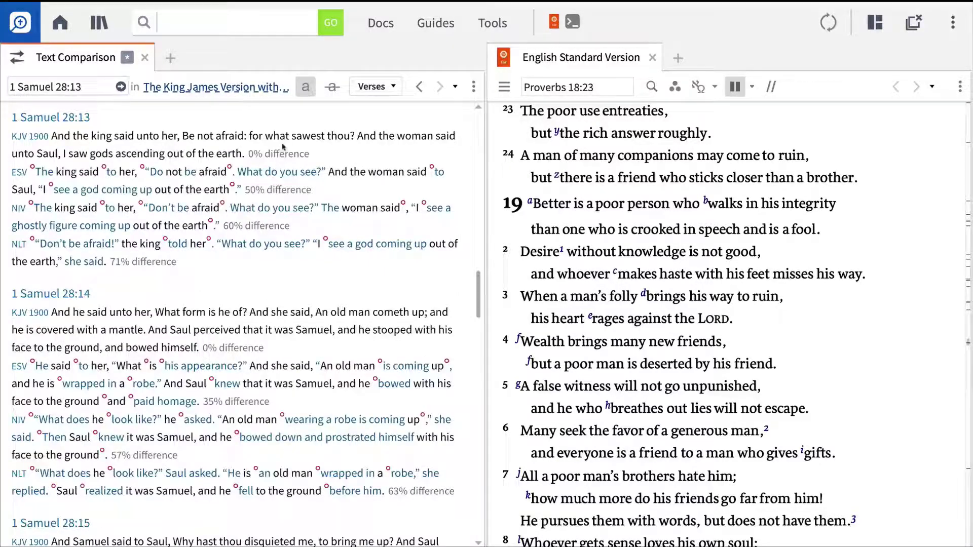
# Apply the recent translation set NKJV, ESV, NIV, NLT and NASB95.
pyautogui.click(230, 87)
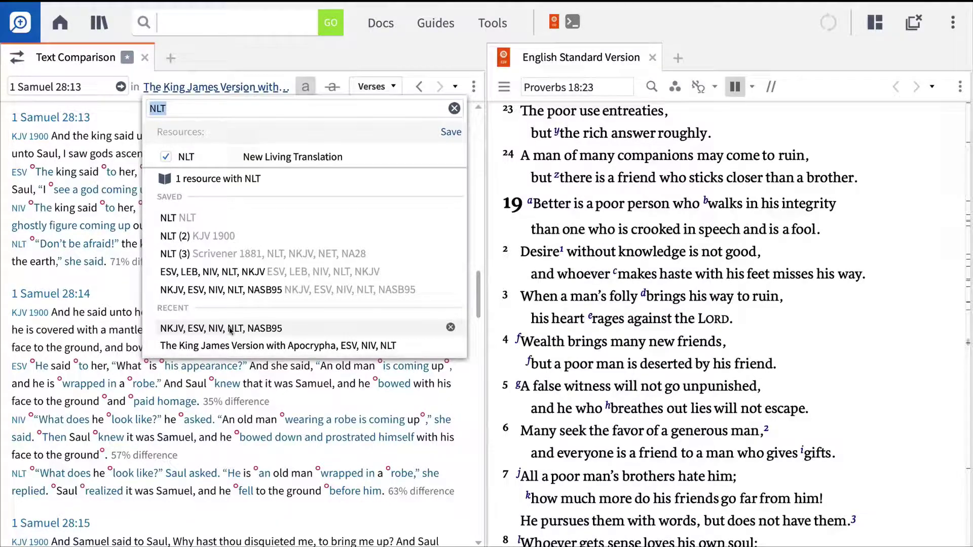
pyautogui.click(229, 329)
pyautogui.click(134, 298)
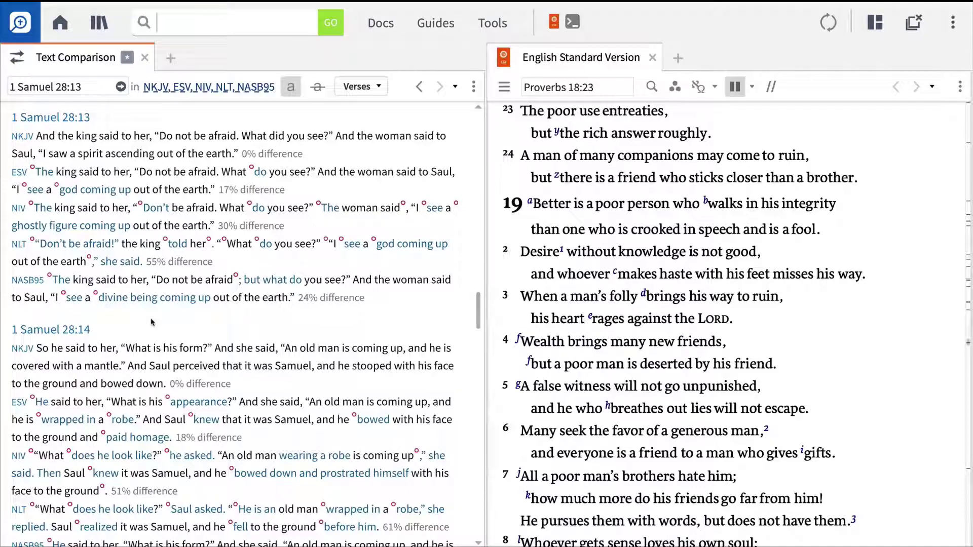
# Turn on the strikethrough toggle so deleted wording appears struck out inline.
pyautogui.click(318, 89)
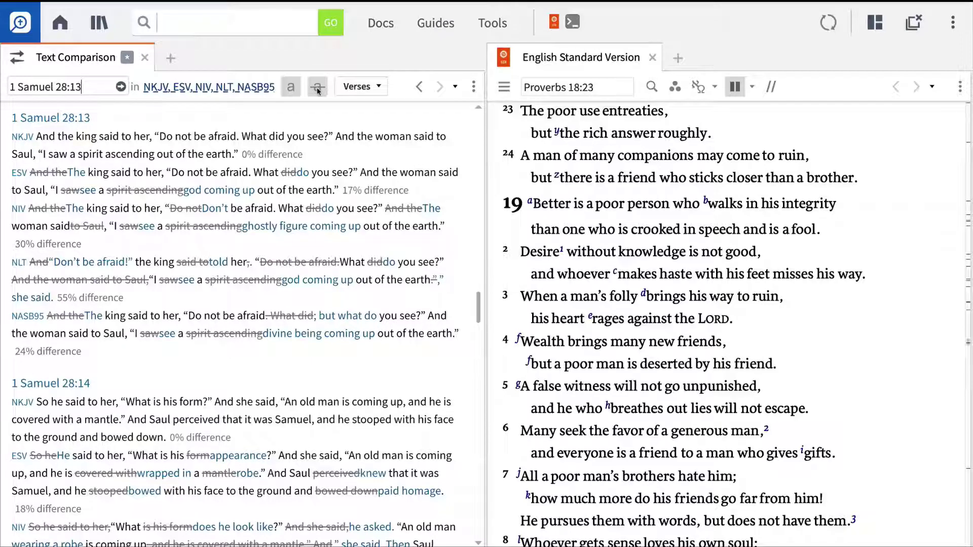
# Move the comparison to 1 Timothy 6:10 and switch the layout to Interlinear.
pyautogui.press('BackSpace')
pyautogui.press('BackSpace')
pyautogui.press('BackSpace')
pyautogui.press('BackSpace')
pyautogui.press('BackSpace')
pyautogui.press('BackSpace')
pyautogui.press('BackSpace')
pyautogui.press('BackSpace')
pyautogui.press('BackSpace')
pyautogui.press('BackSpace')
pyautogui.press('BackSpace')
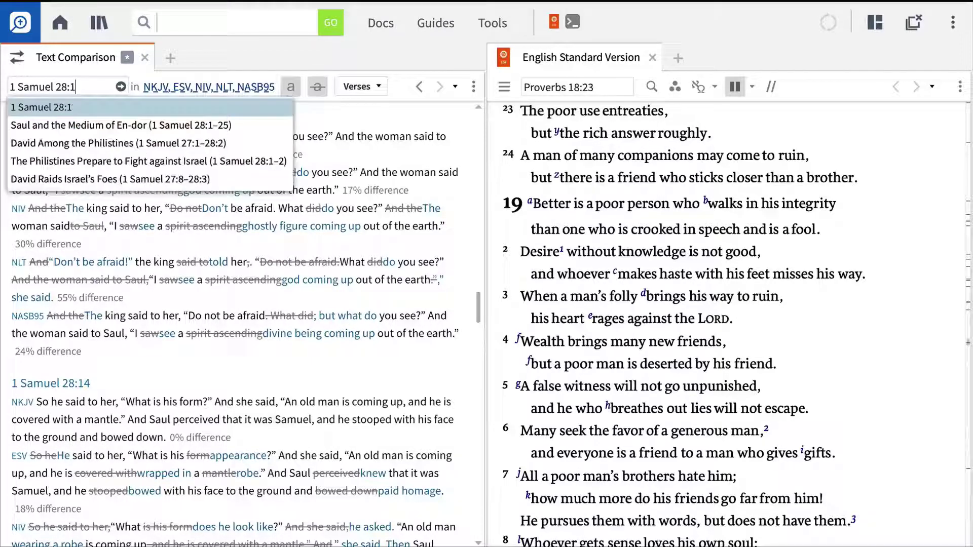
pyautogui.press('BackSpace')
pyautogui.write('Tim 6 10')
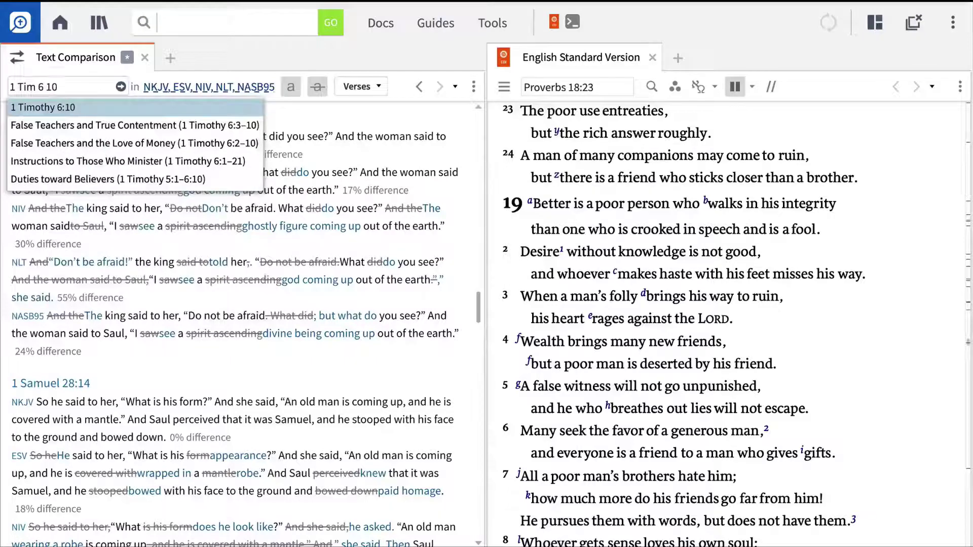
pyautogui.press('Return')
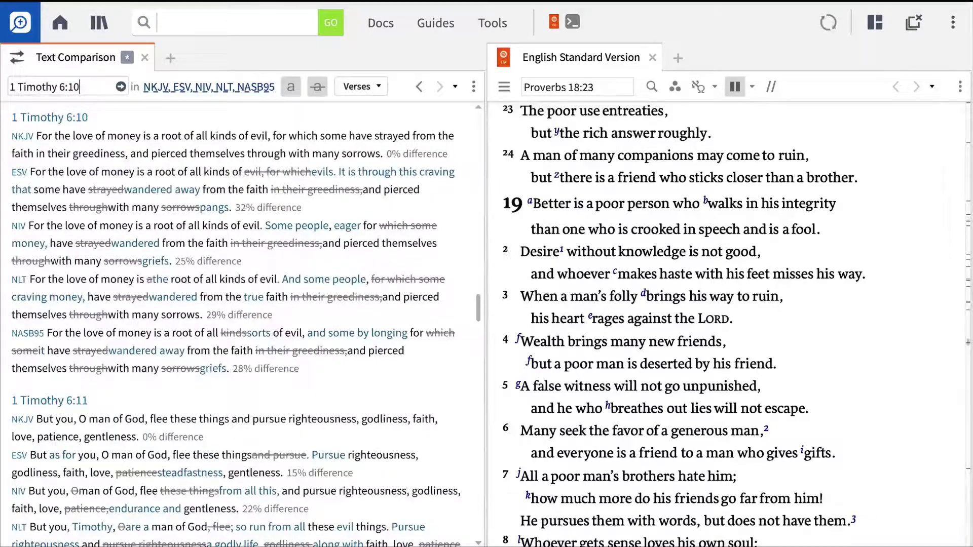
pyautogui.click(347, 89)
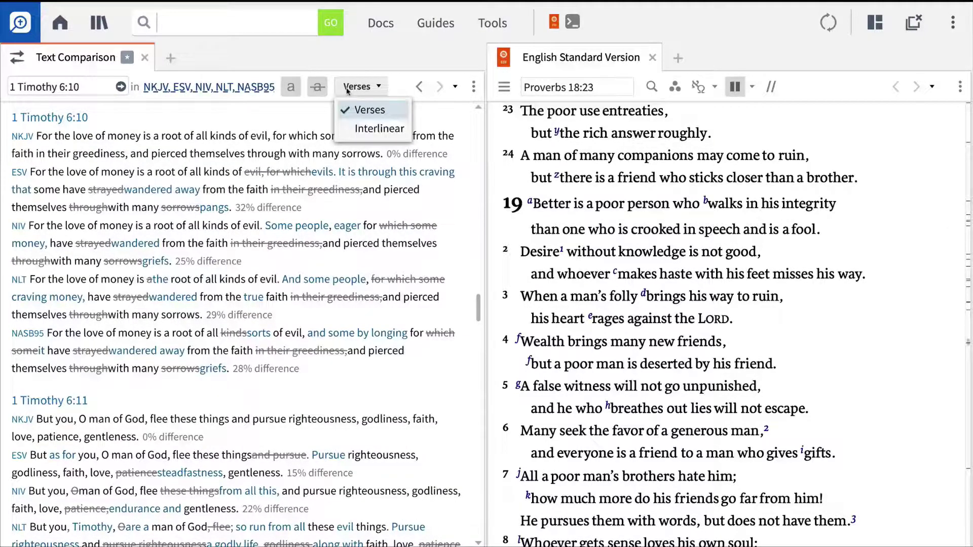
pyautogui.click(364, 130)
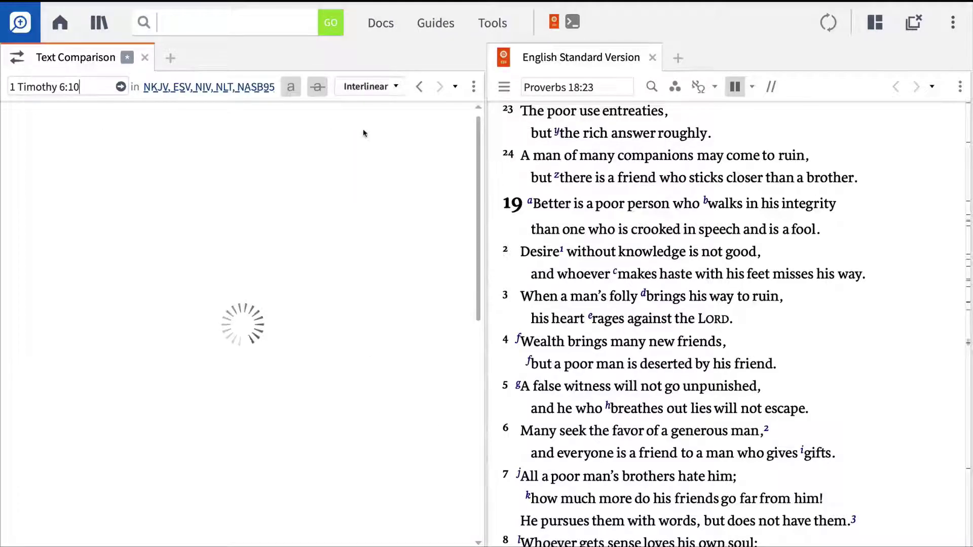